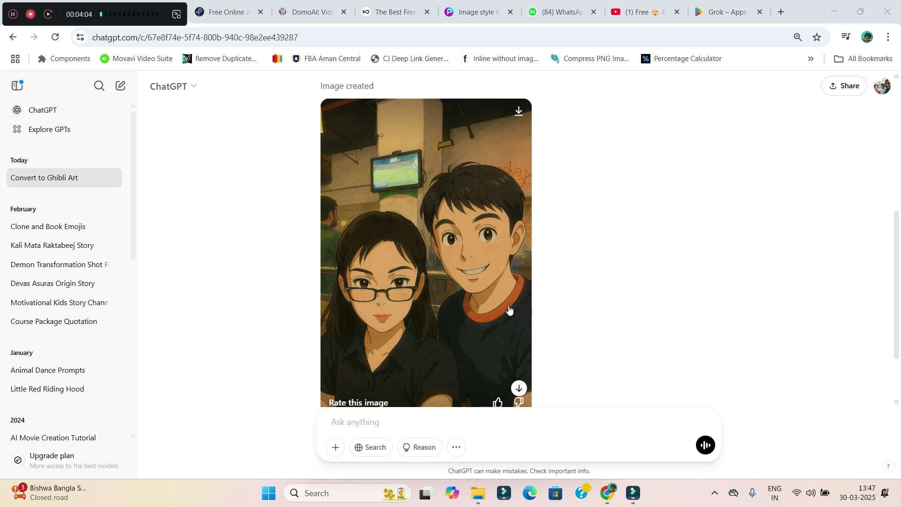
Download the generated Ghibli-style image and highlight the prompt that was sent with the original photo
left_click(519, 111)
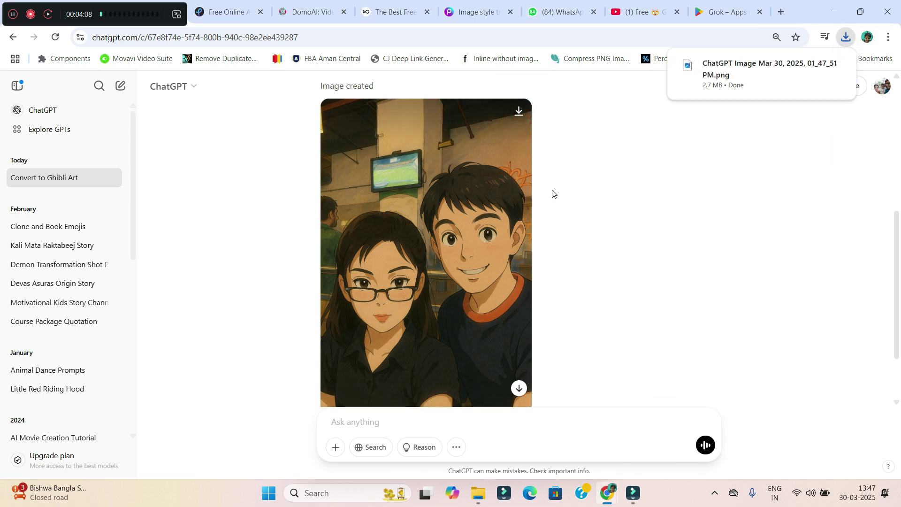
scroll(549, 193, "up", 4)
scroll(479, 237, "up", 3)
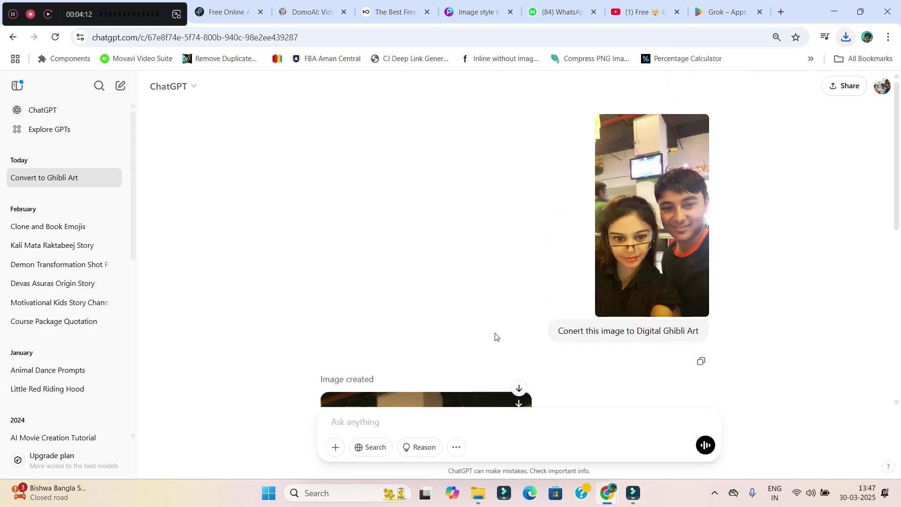
left_click_drag(703, 333, 554, 342)
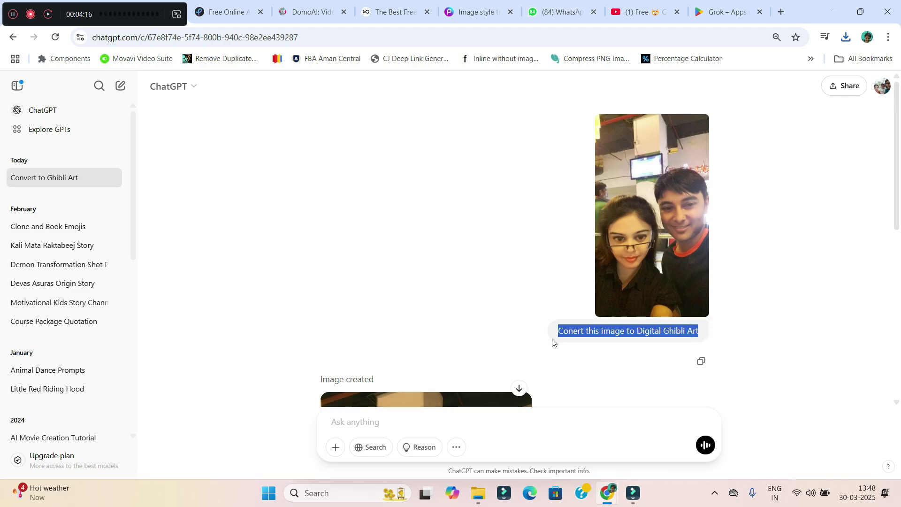
left_click(478, 493)
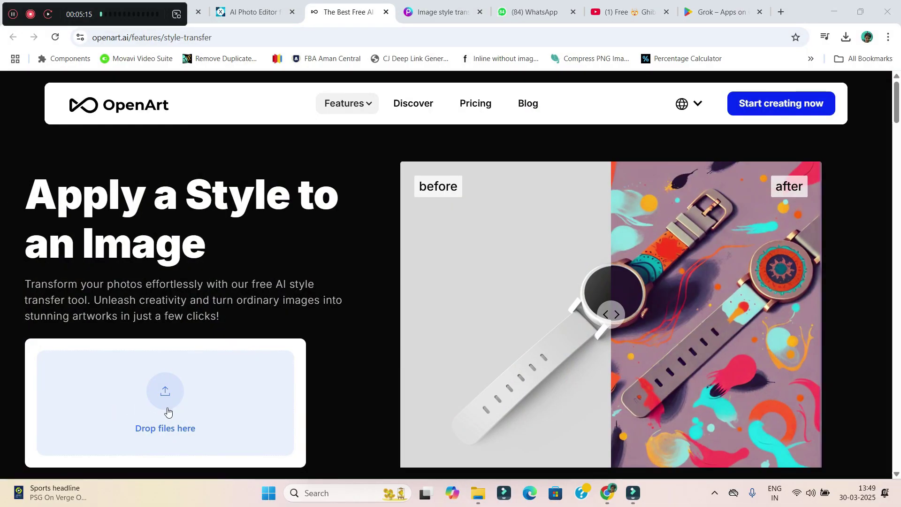
In OpenArt's style transfer tool, upload the photo IMG_20170401_193801294
left_click(168, 408)
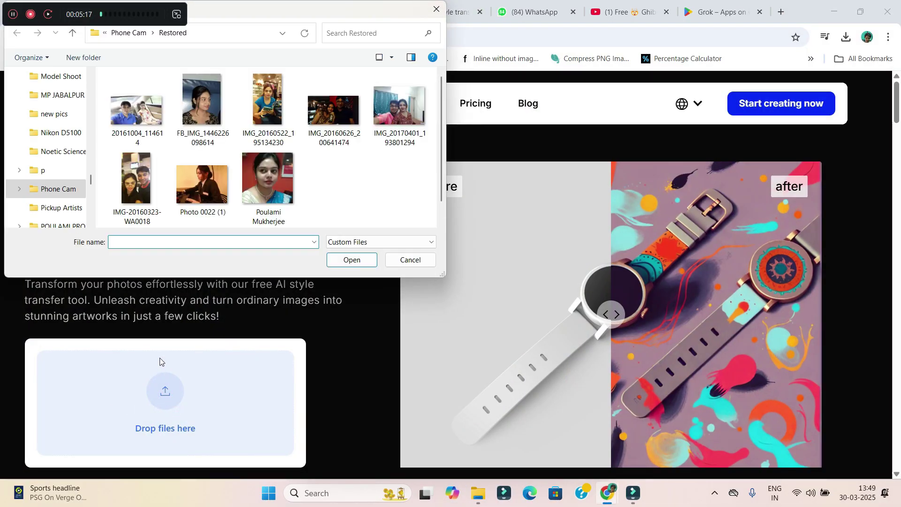
left_click(404, 113)
left_click(357, 260)
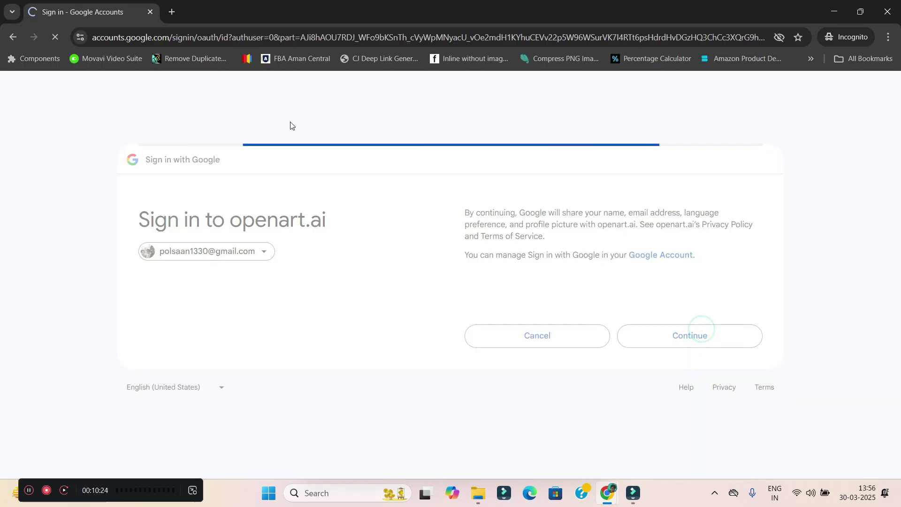
Skip the introductory tour and load the Studio Ghibli preset from the Anime styles
left_click_drag(22, 486, 22, 486)
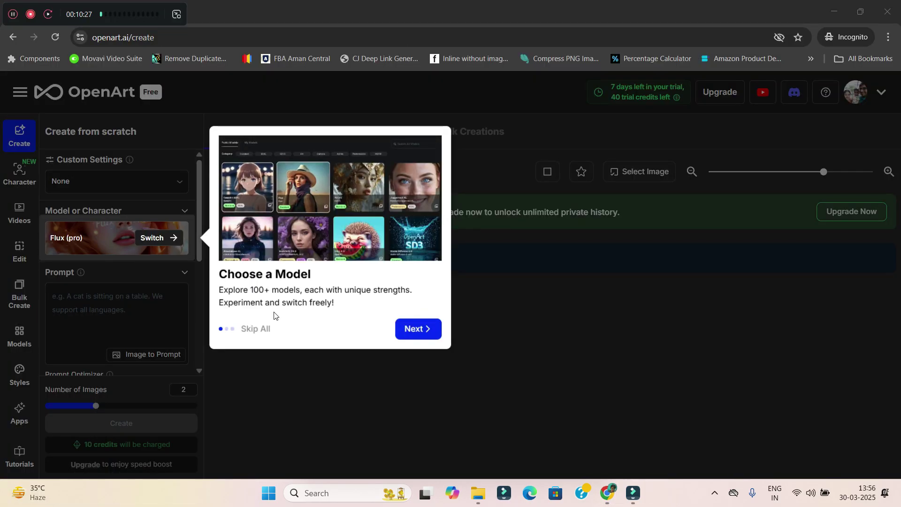
left_click(258, 328)
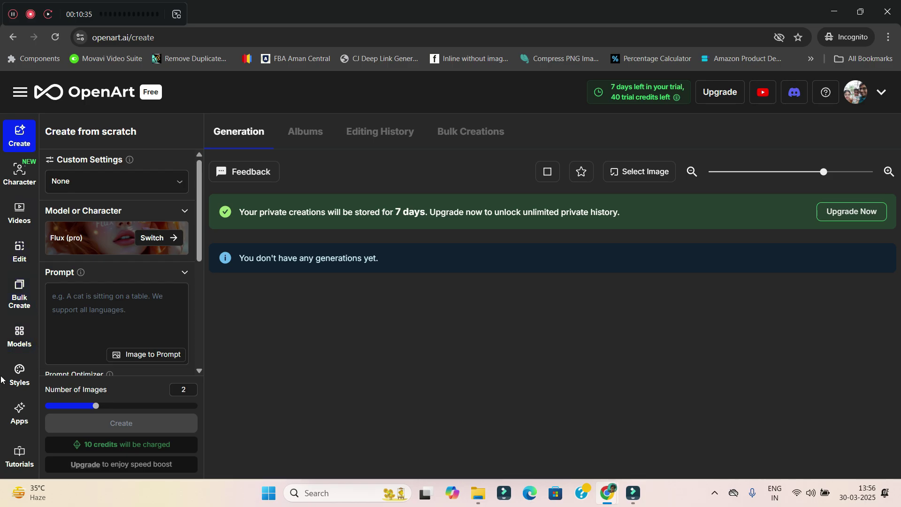
left_click(25, 375)
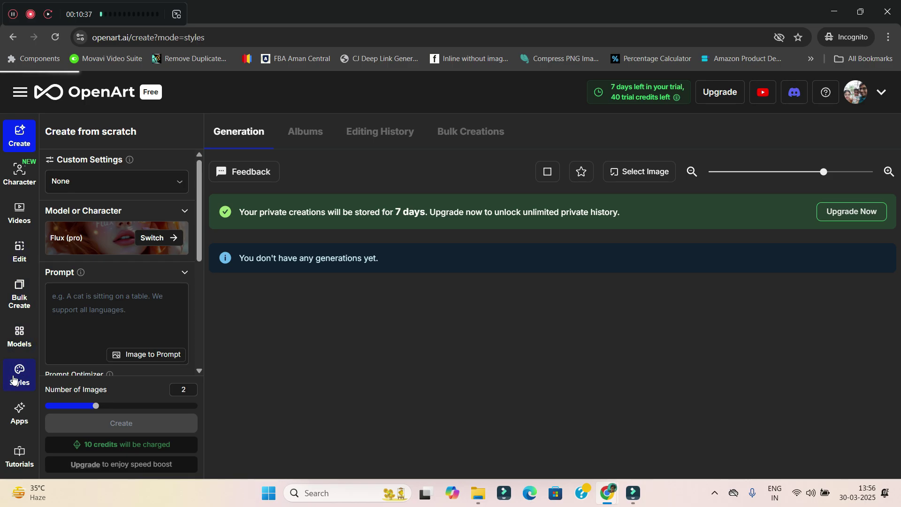
scroll(516, 348, "down", 3)
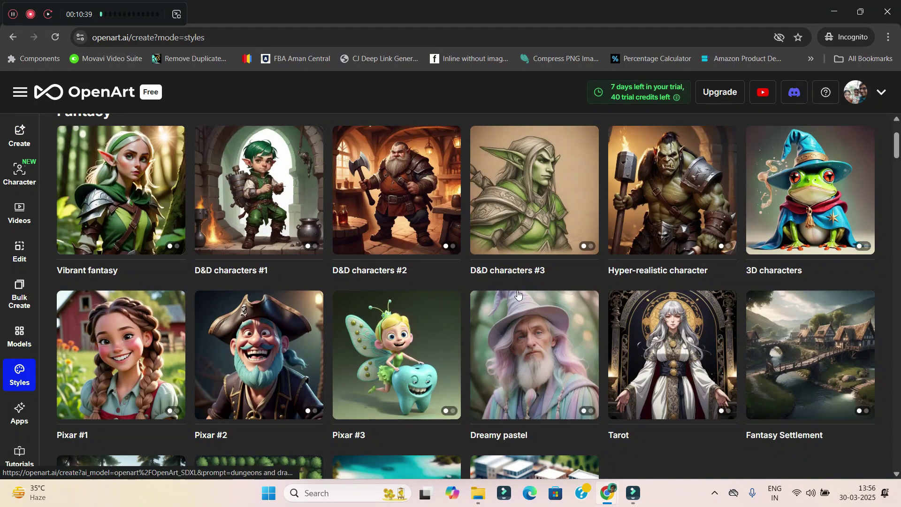
scroll(616, 356, "down", 12)
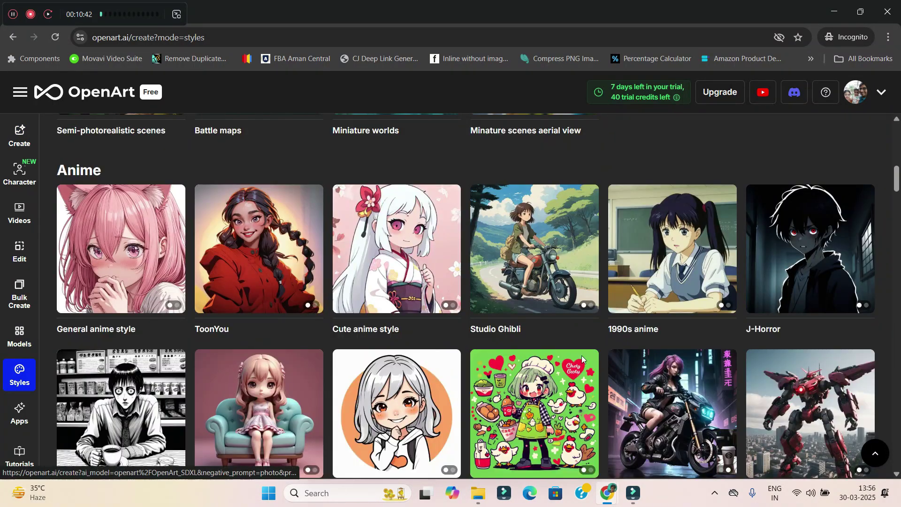
left_click(545, 280)
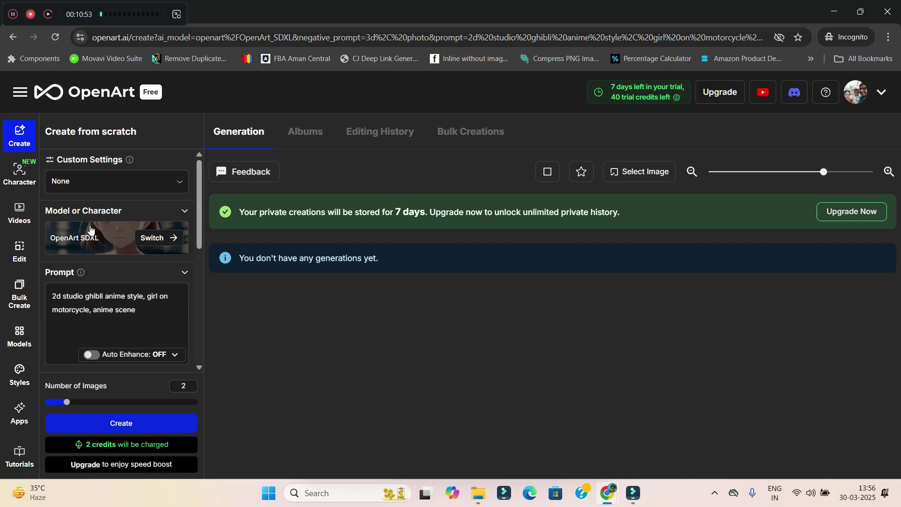
Set the number of images to generate to 1
scroll(201, 315, "down", 3)
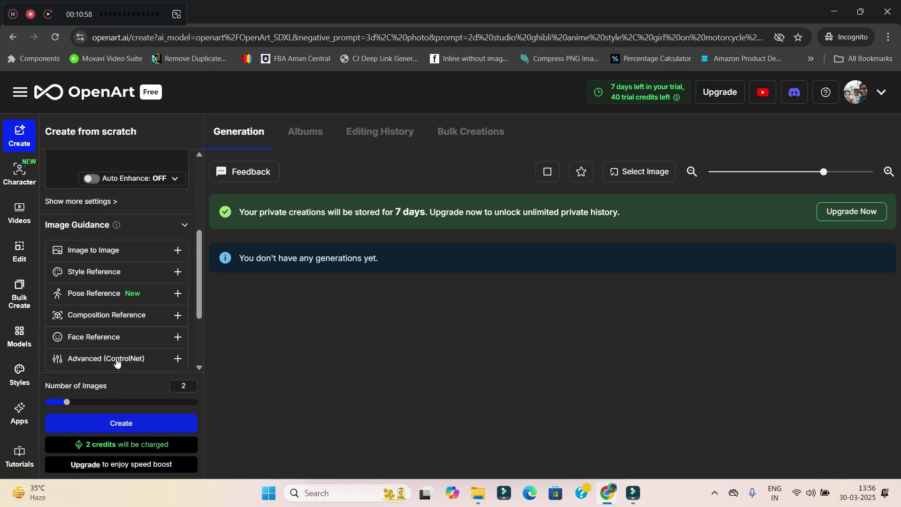
scroll(117, 361, "down", 2)
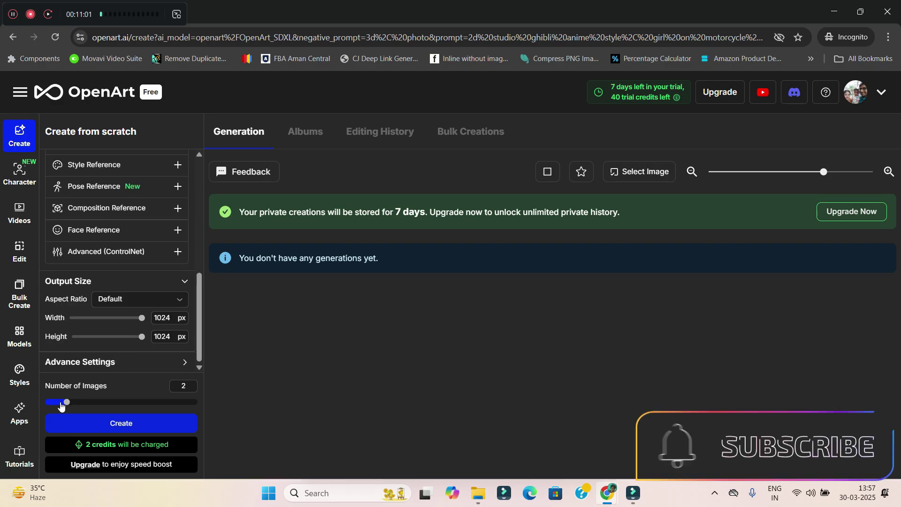
left_click_drag(66, 402, 45, 402)
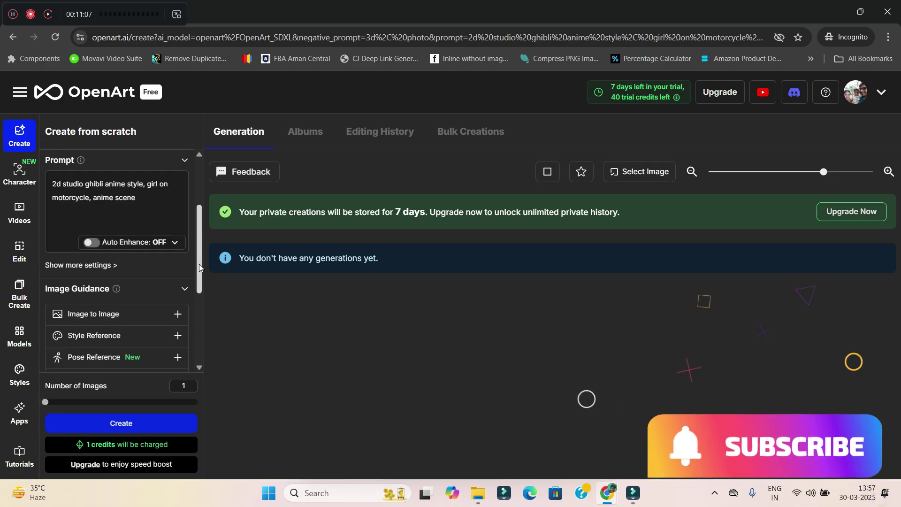
Add the photo IMG_20170401_193801294 as the Image to Image guidance
scroll(199, 267, "down", 1)
left_click(79, 296)
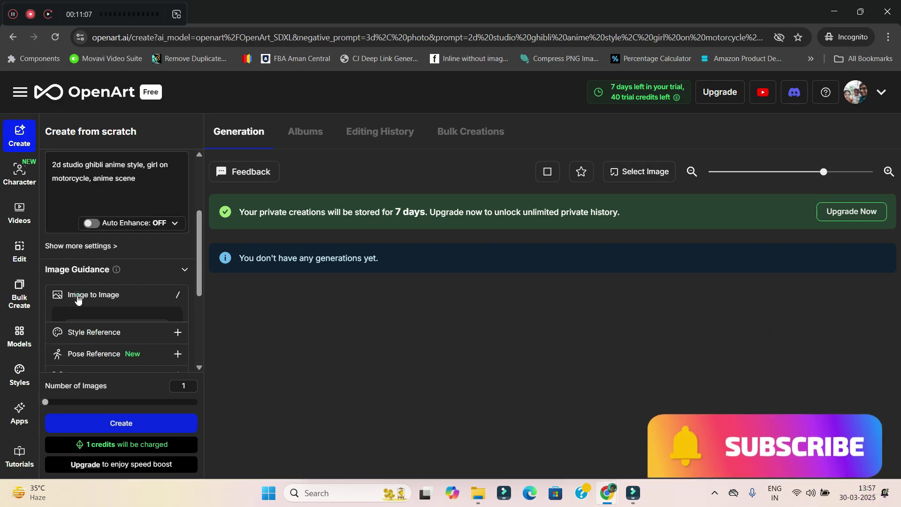
left_click(123, 268)
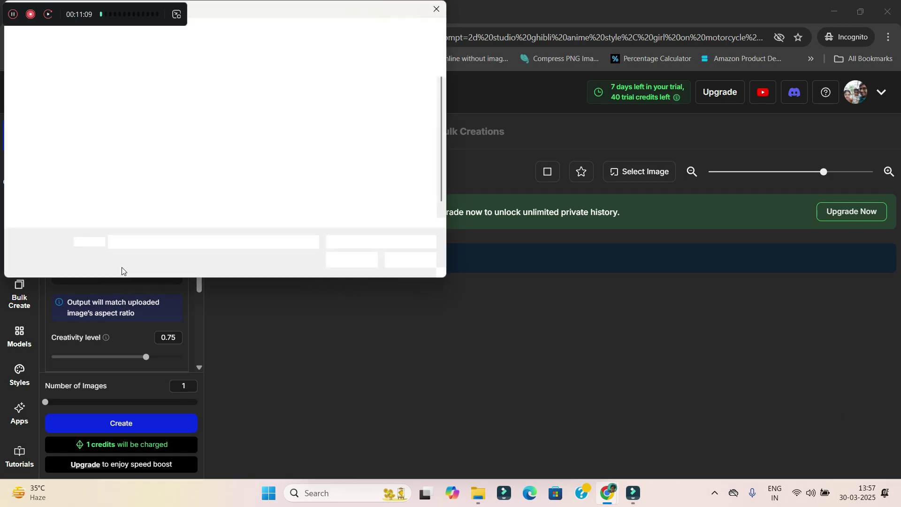
left_click(389, 117)
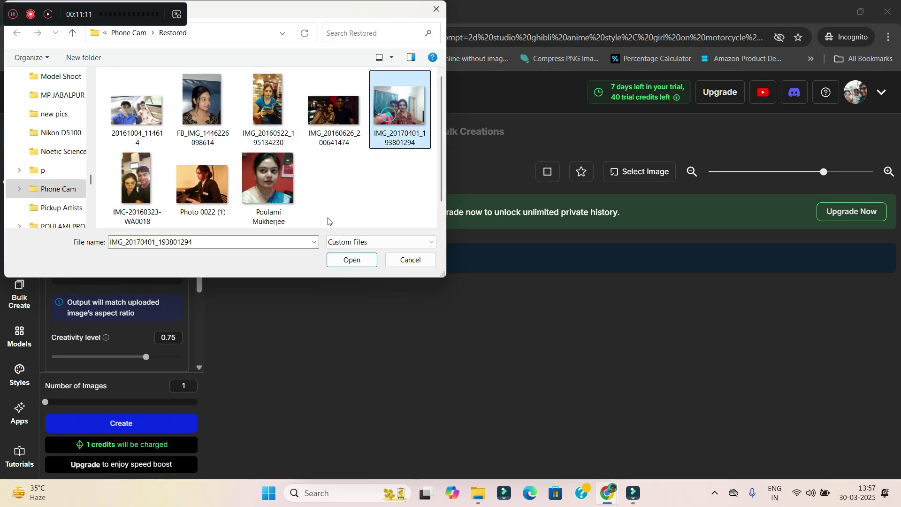
left_click(364, 260)
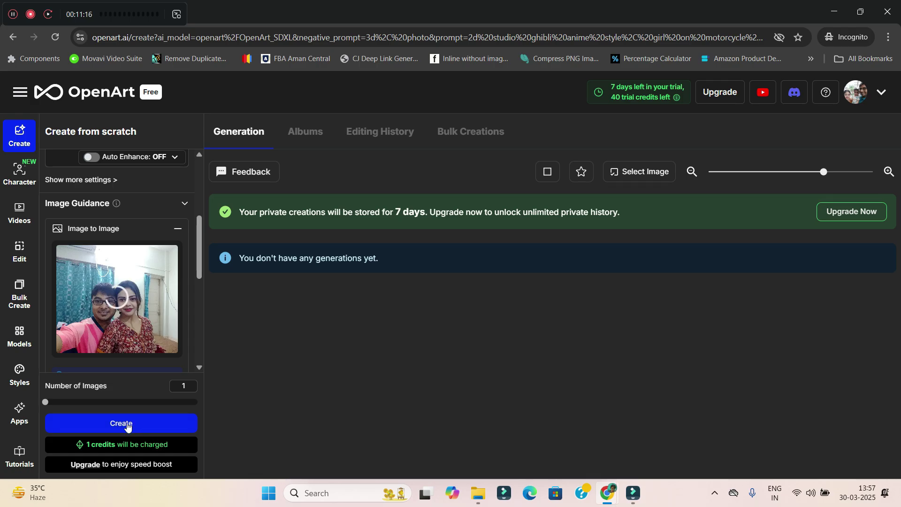
Check the image guidance settings and create the Studio Ghibli image from the uploaded photo
scroll(112, 330, "down", 3)
scroll(171, 306, "down", 1)
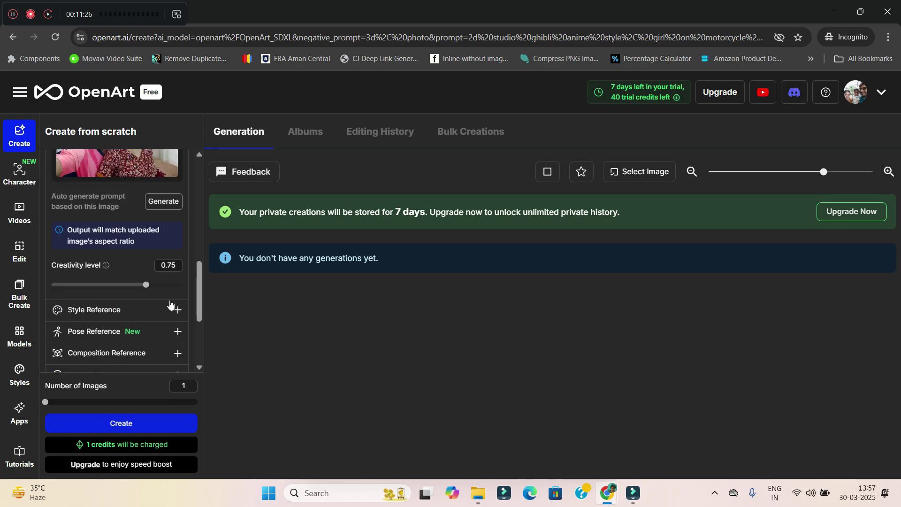
scroll(115, 260, "up", 3)
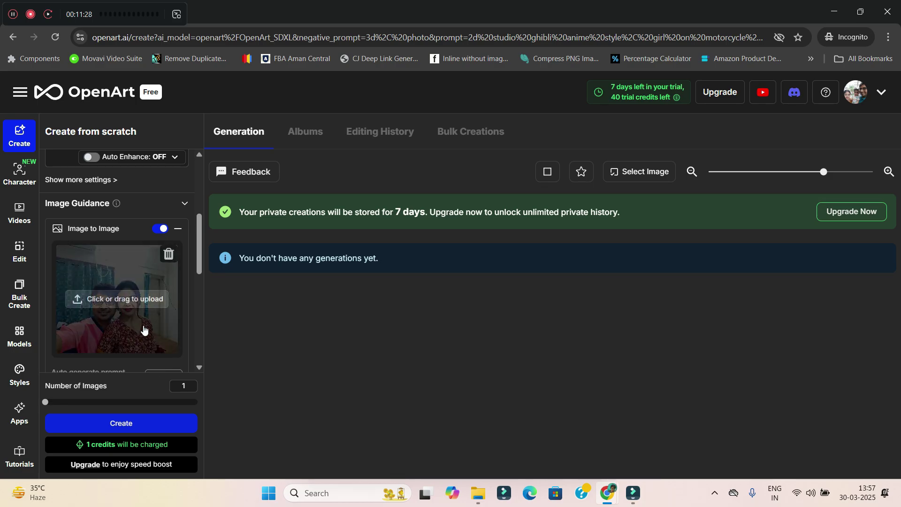
scroll(125, 296, "down", 4)
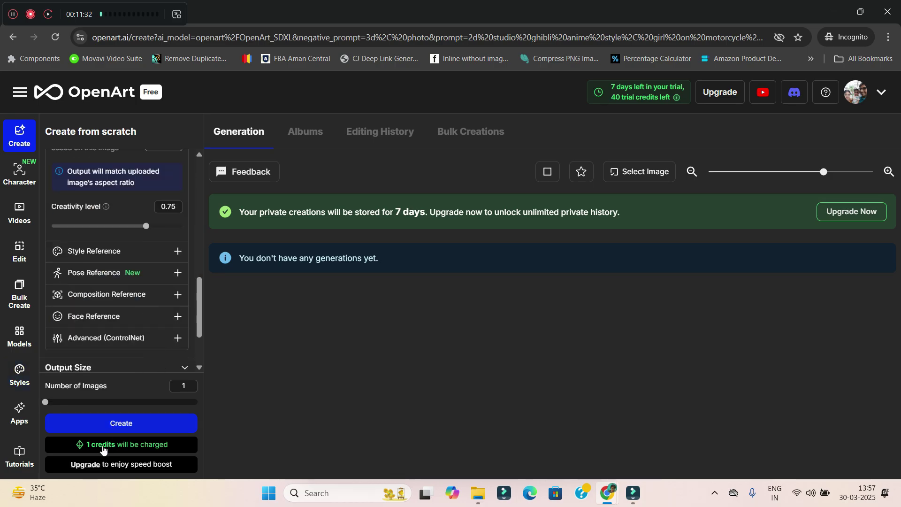
left_click(139, 433)
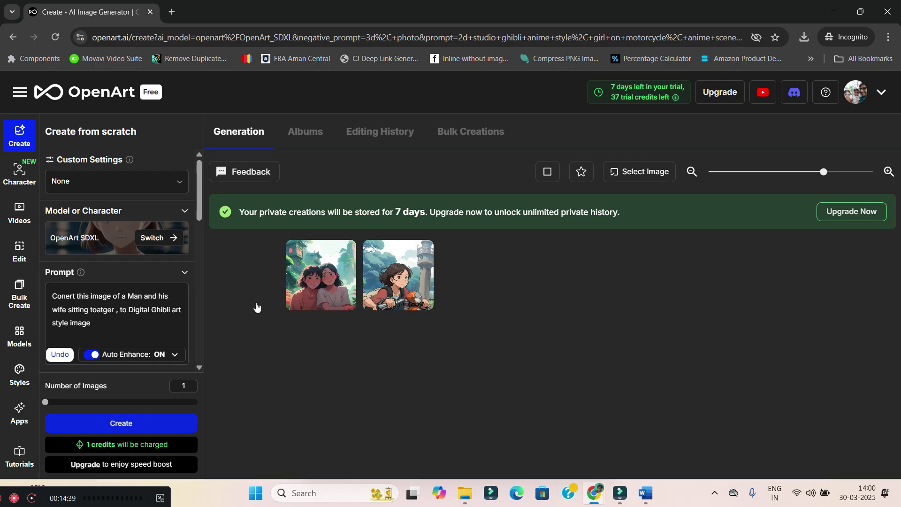
mouse_move(252, 273)
left_click(232, 275)
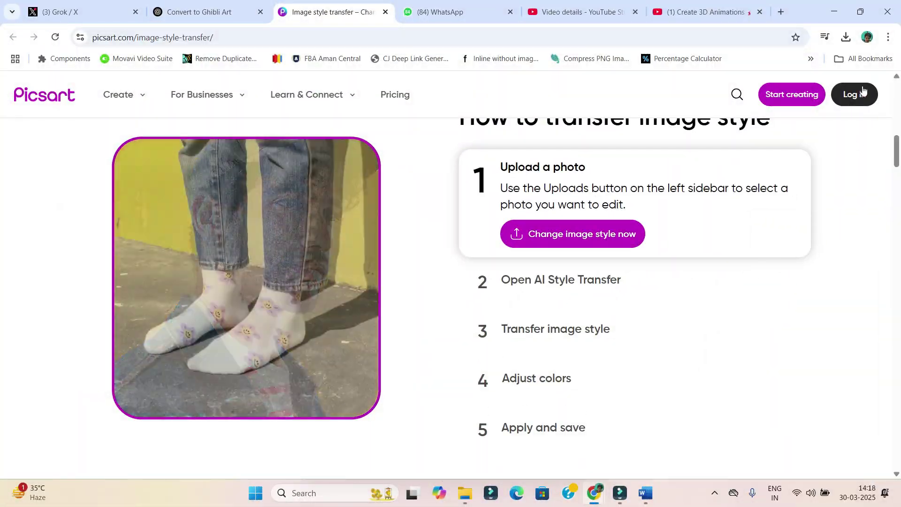
On Picsart's image style transfer page, upload the photo IMG_20170401_193801294 for restyling
left_click(603, 237)
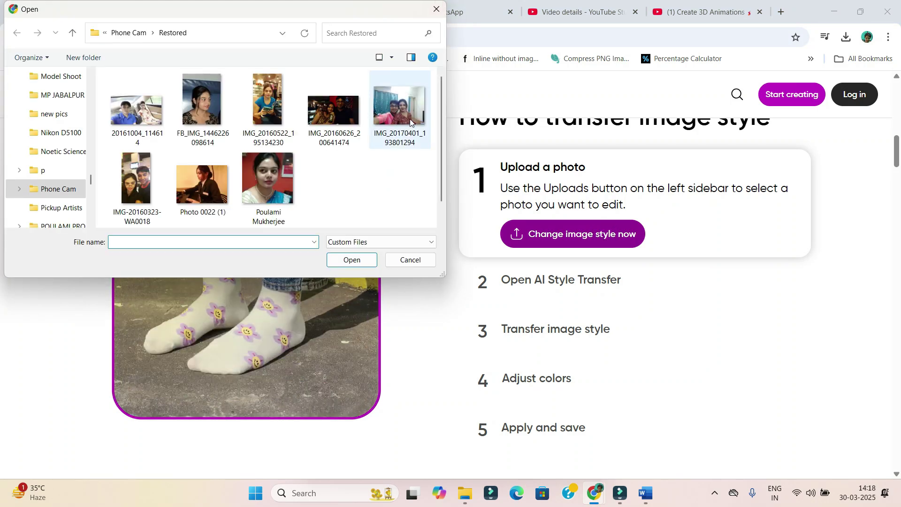
left_click(399, 111)
left_click(353, 260)
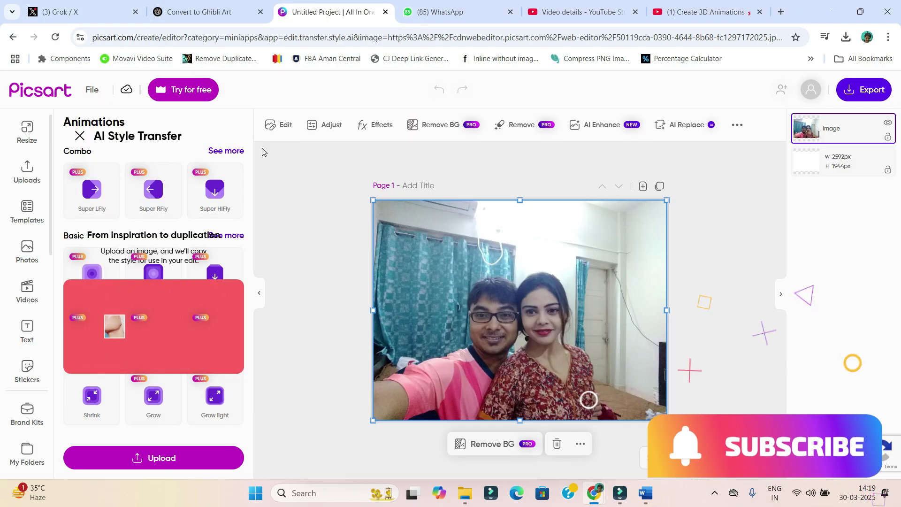
Apply the Cartoon2 effect from the Cartoon category to the uploaded photo
left_click_drag(231, 235, 134, 321)
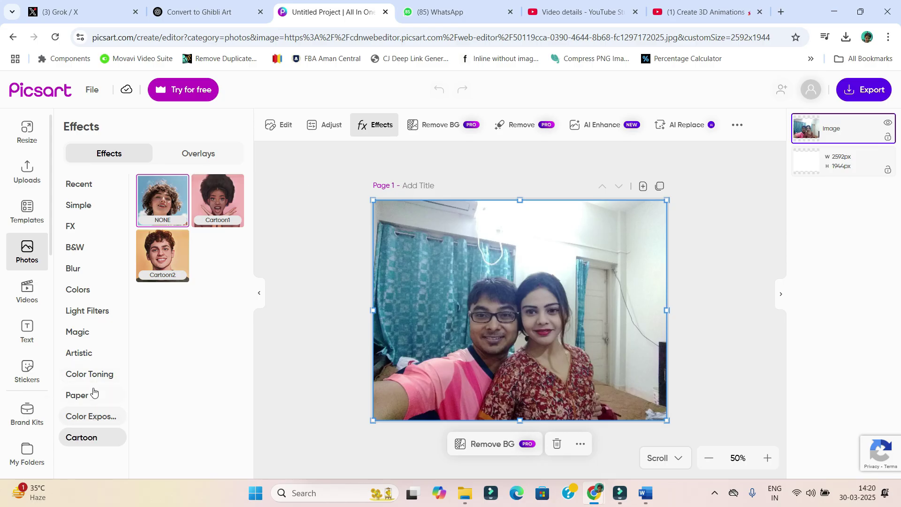
left_click(169, 255)
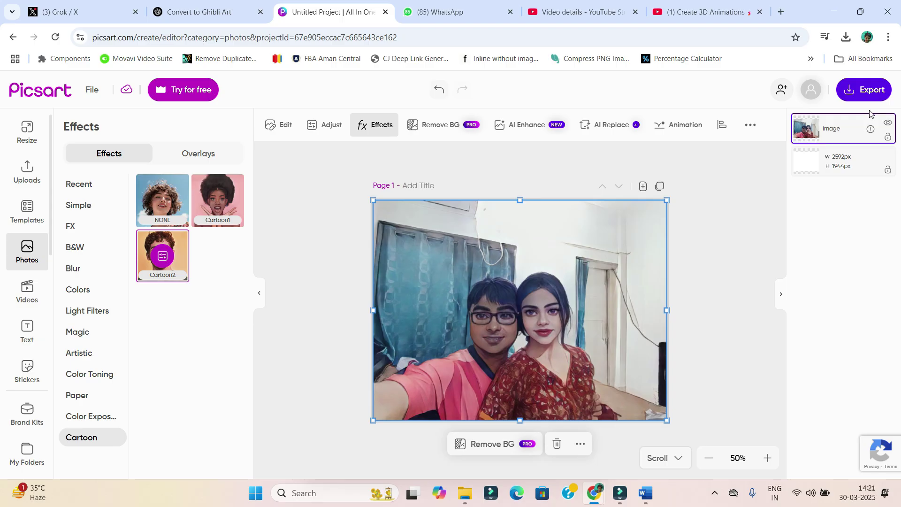
Export the cartoon-style photo as a JPG file and download it
left_click(865, 90)
left_click(798, 189)
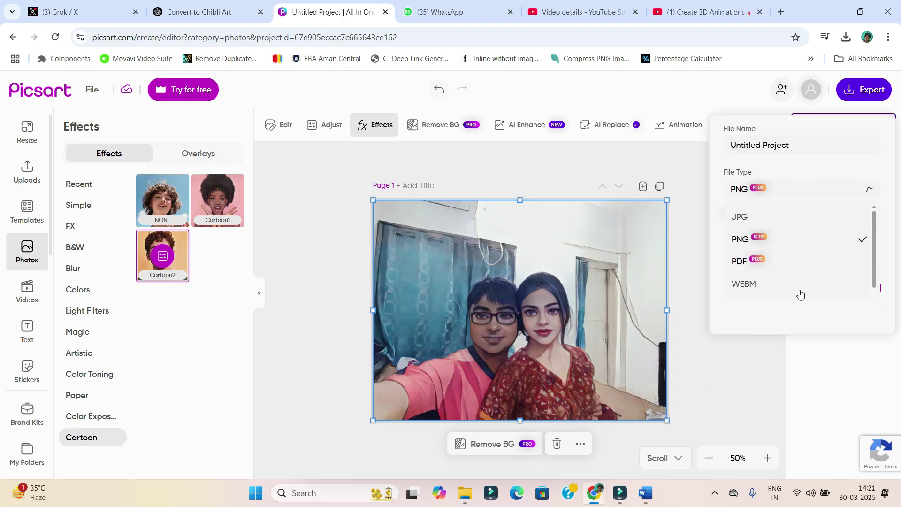
left_click(750, 219)
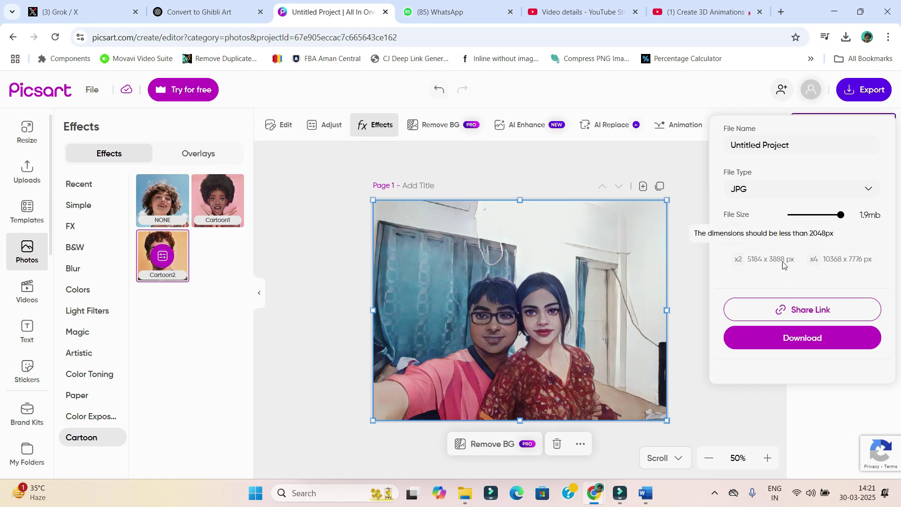
left_click(815, 342)
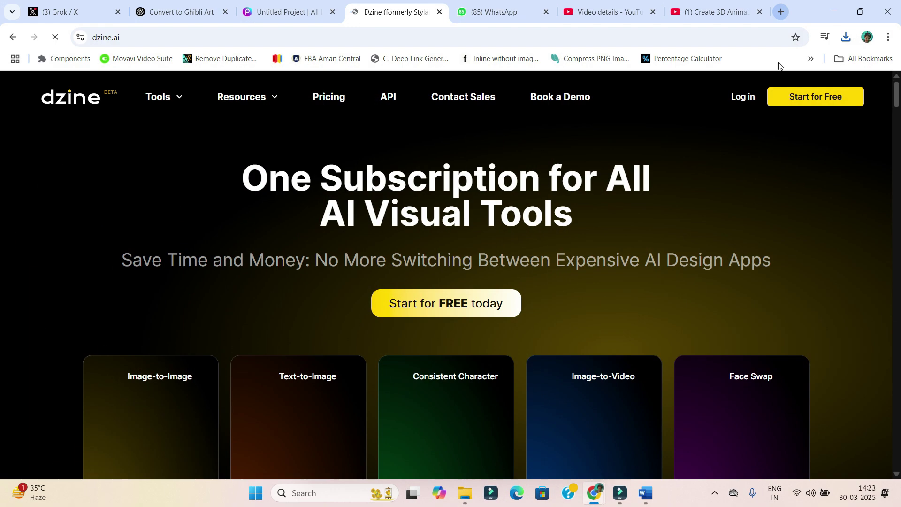
Sign up to Dzine for free with a Google account
left_click(826, 98)
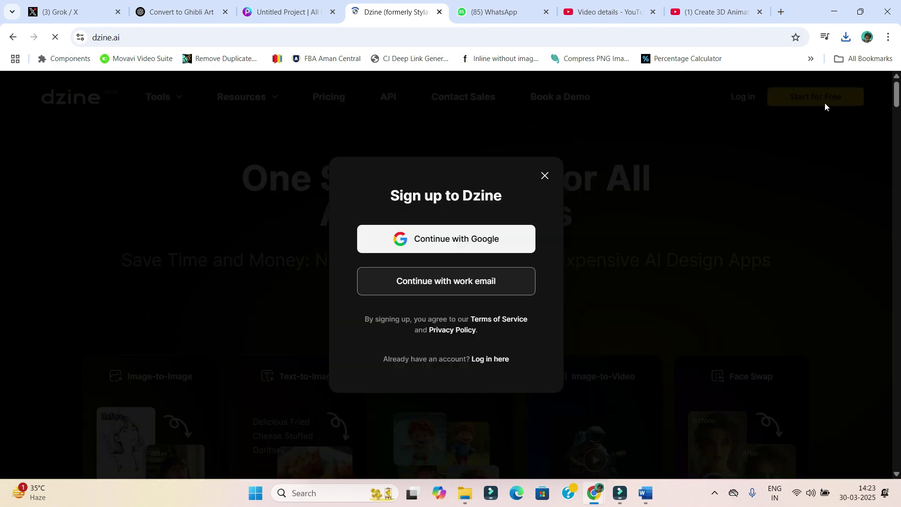
left_click(489, 241)
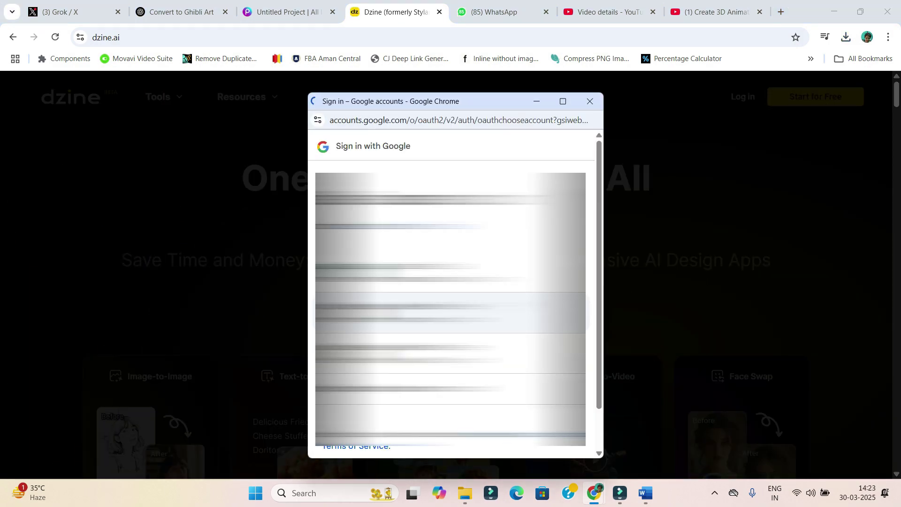
left_click(451, 312)
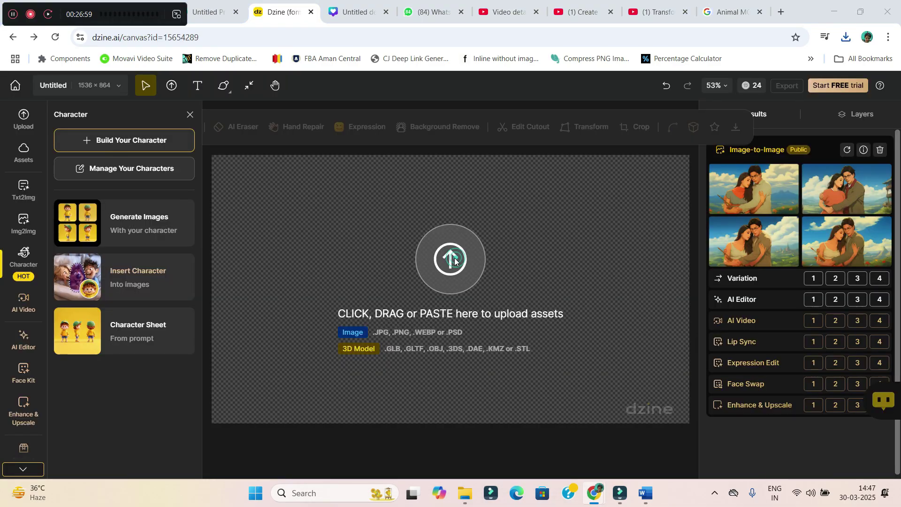
Upload the photo of the couple in the yellow flower field to the empty Dzine canvas
left_click(454, 257)
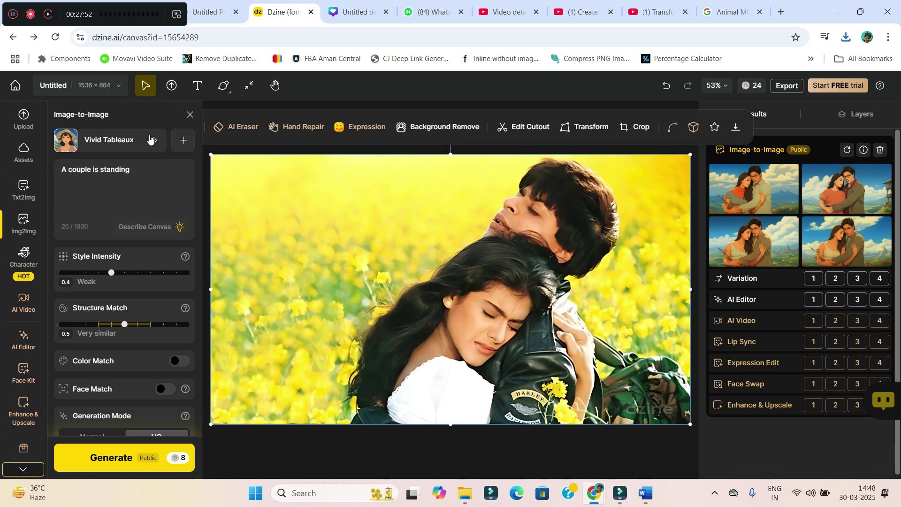
Browse the full list of Image-to-Image styles available for restyling the couple photo
left_click(150, 139)
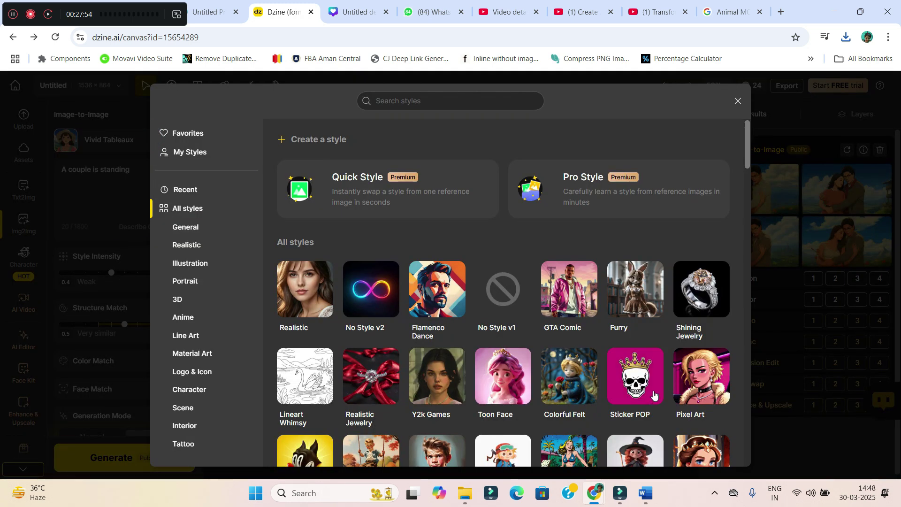
scroll(594, 457, "down", 10)
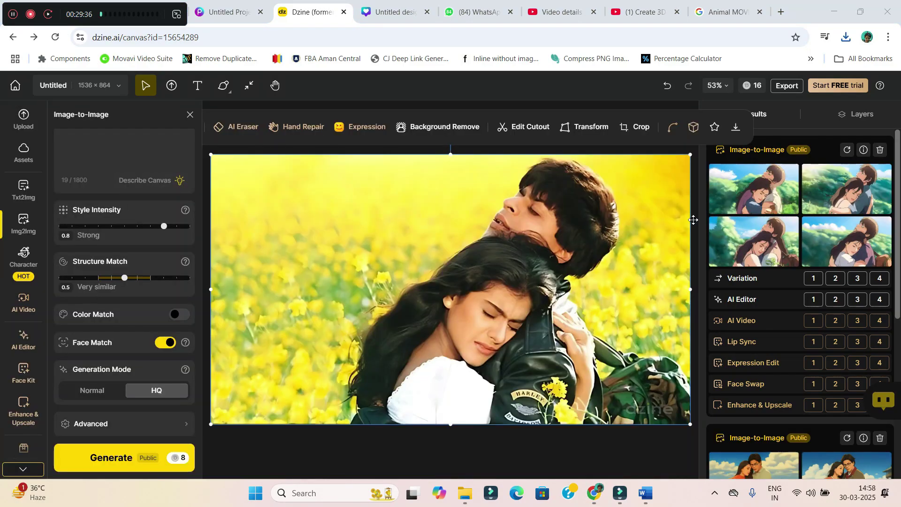
mouse_move(749, 200)
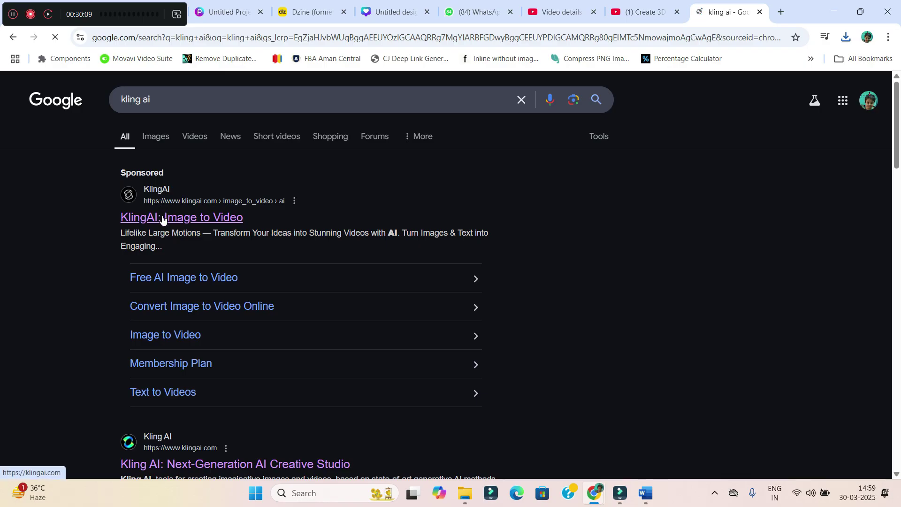
Open the KlingAI site from the search results and go to its image-to-video creation page
left_click(190, 216)
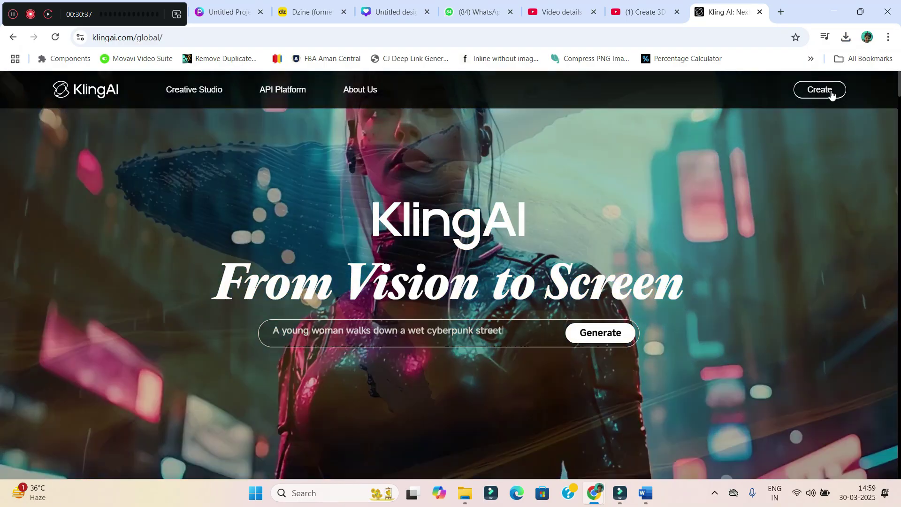
left_click(829, 90)
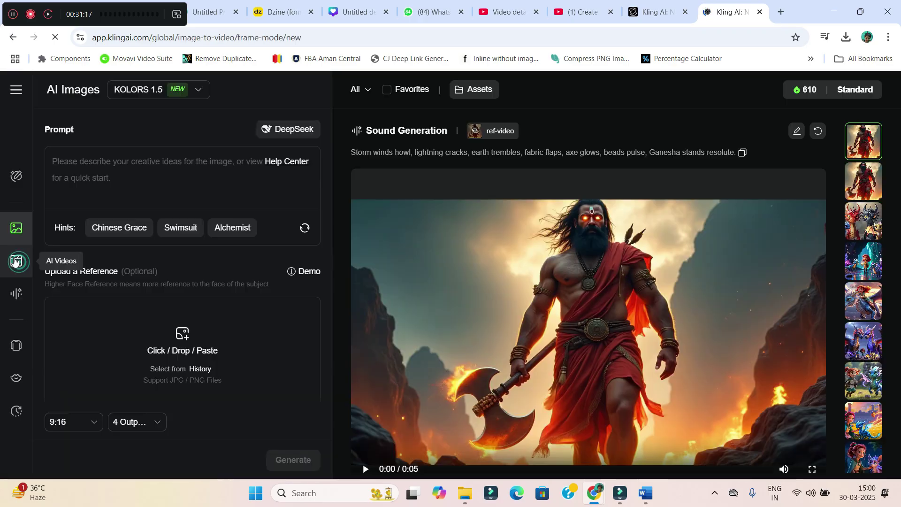
left_click(14, 262)
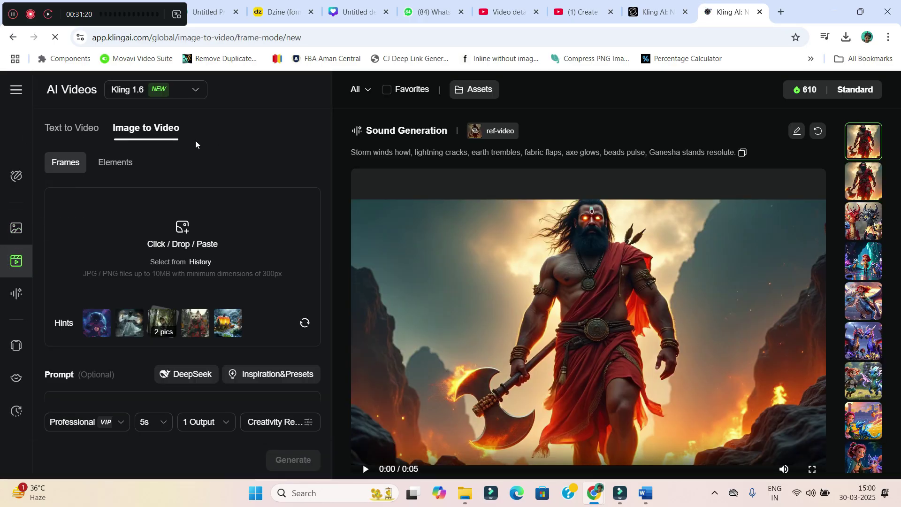
Upload Untitled (2) from Downloads as the start frame and enter the prompt "A couple is hugging , camera is slowly zooming in"
left_click(179, 248)
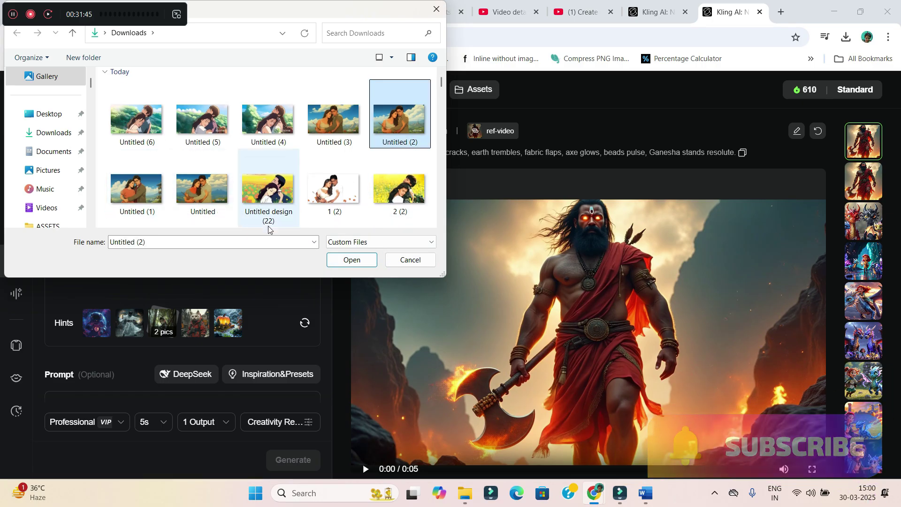
left_click(355, 260)
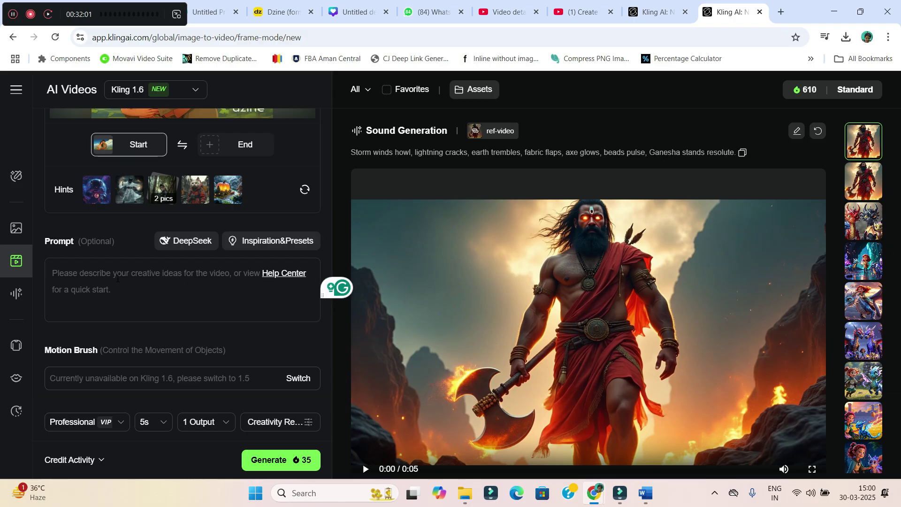
type("A couple is hugging , camera is slowly zooming in")
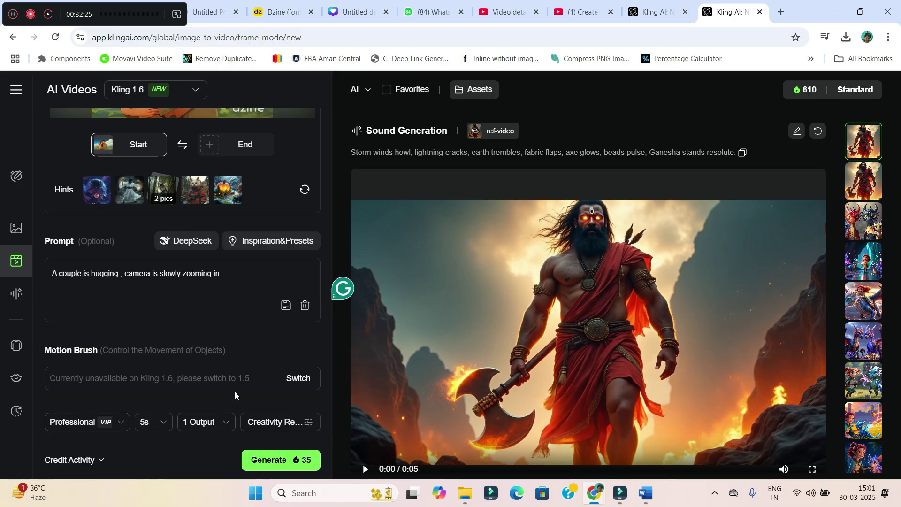
scroll(235, 396, "down", 1)
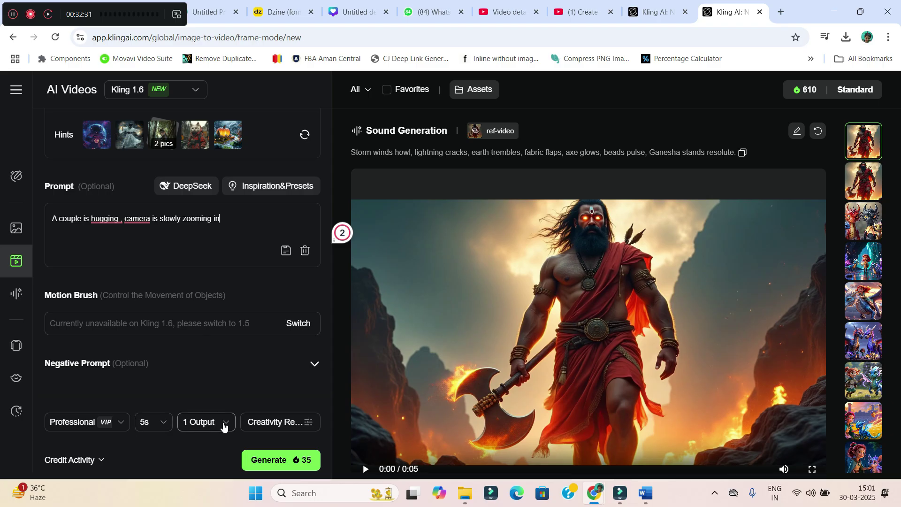
Check the quality modes, keep Professional, and generate one 5-second video from the couple image
left_click(102, 426)
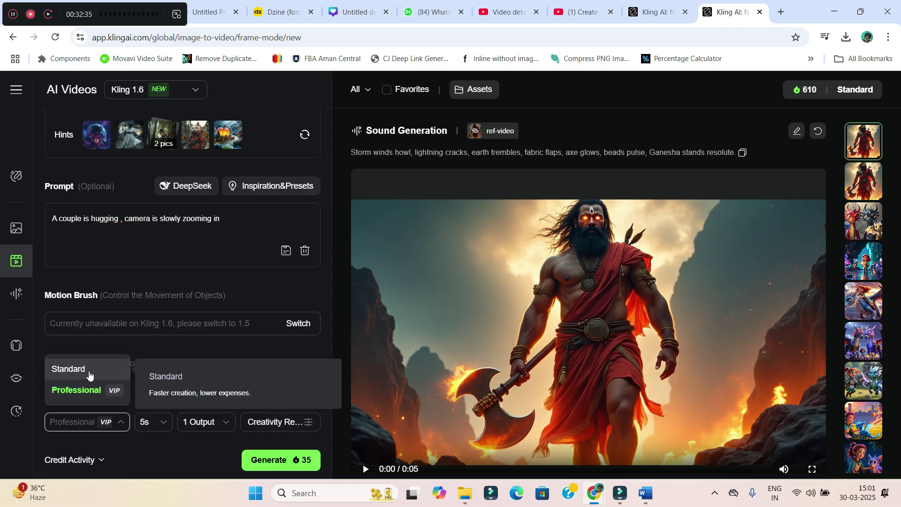
left_click(171, 345)
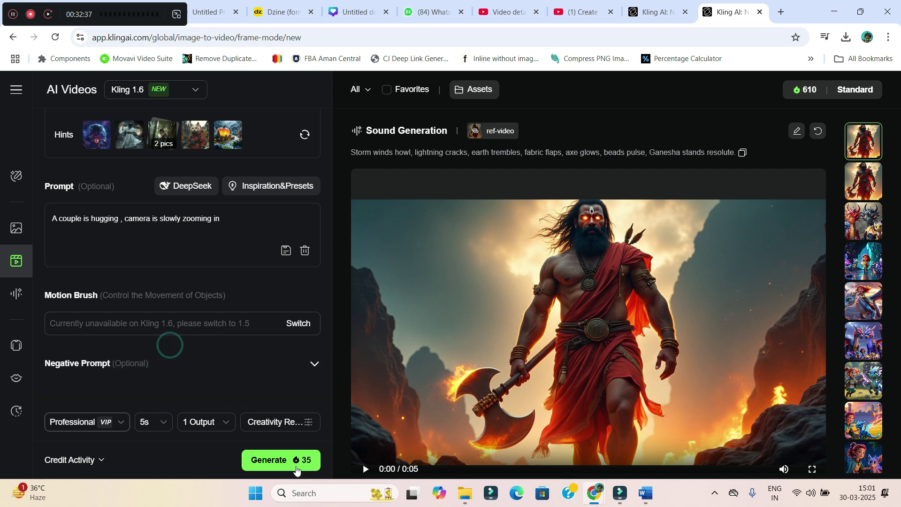
left_click(298, 464)
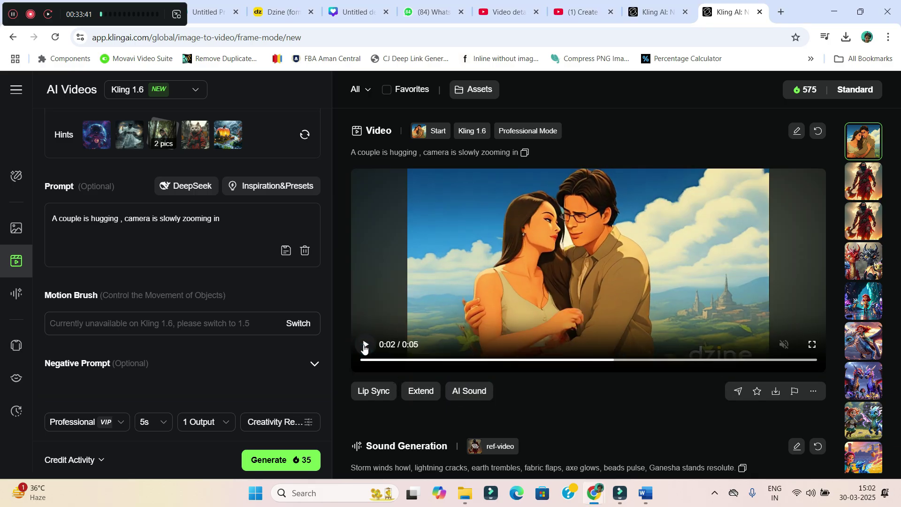
Preview the generated video of the hugging couple and download it
left_click(365, 345)
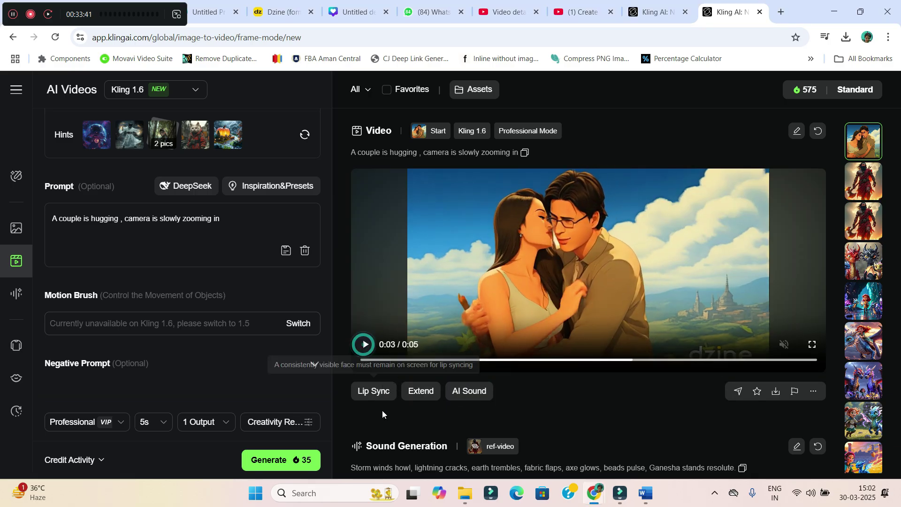
left_click(365, 345)
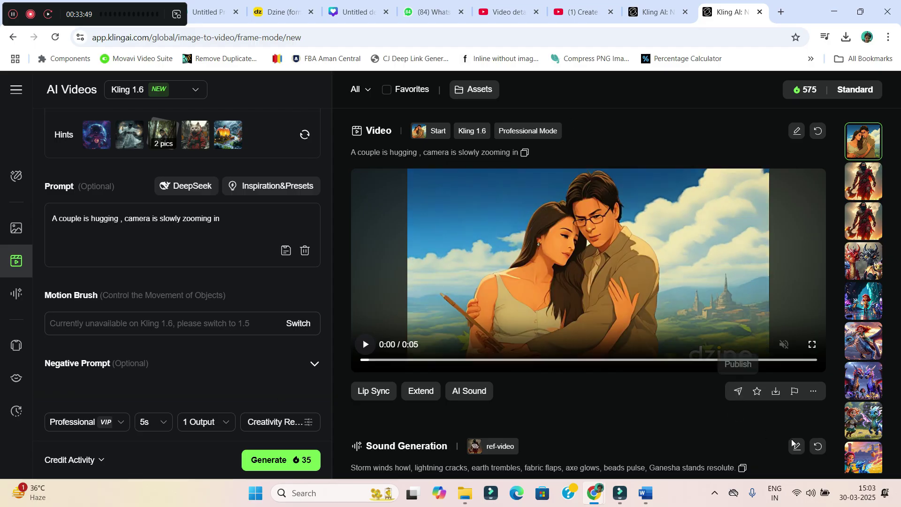
mouse_move(777, 391)
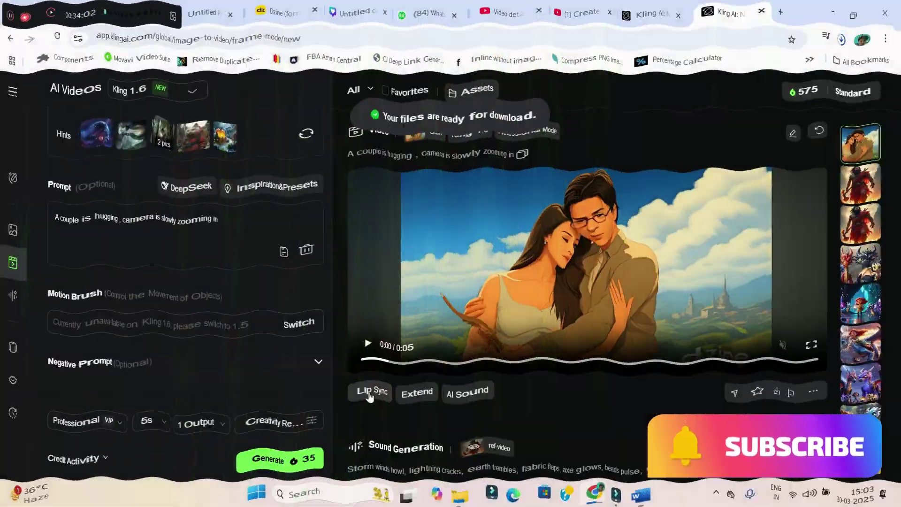
Lip-sync the couple video with the male Anchor voice saying "I love you to the Moon and Back sweetheart" and download the result
left_click(370, 389)
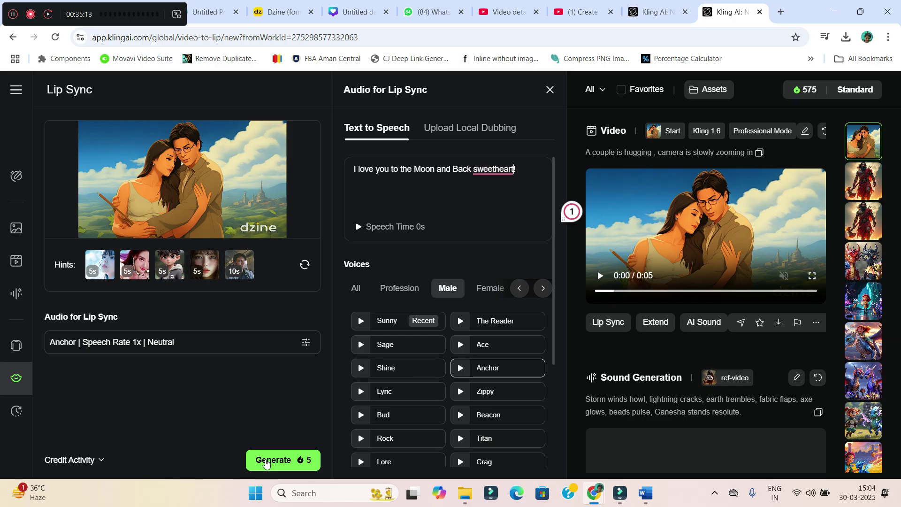
left_click(265, 464)
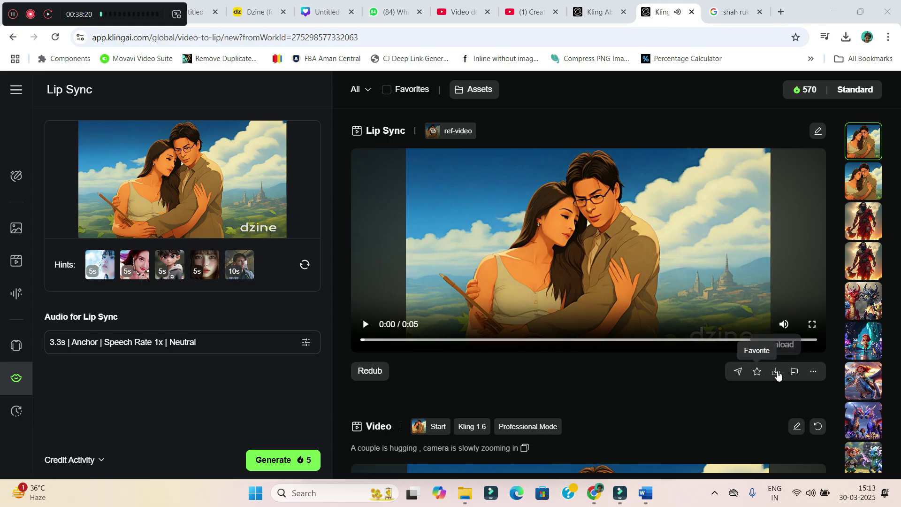
left_click(777, 372)
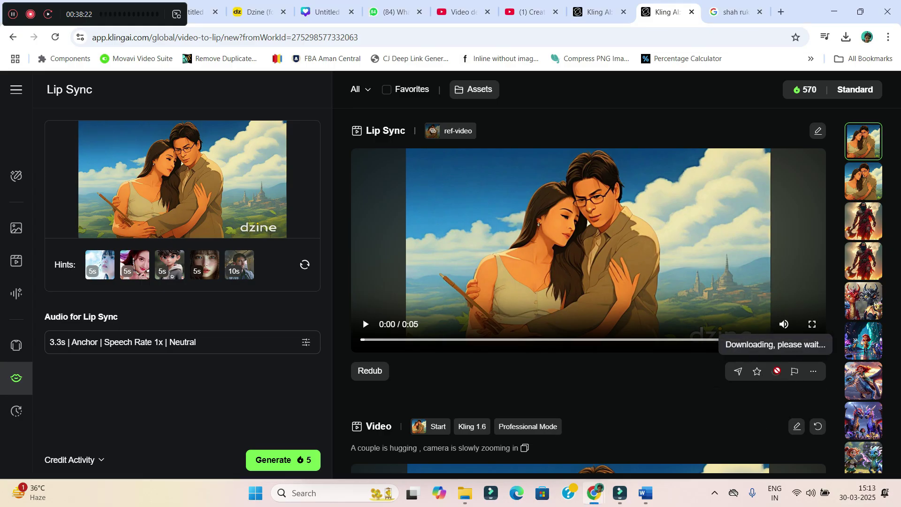